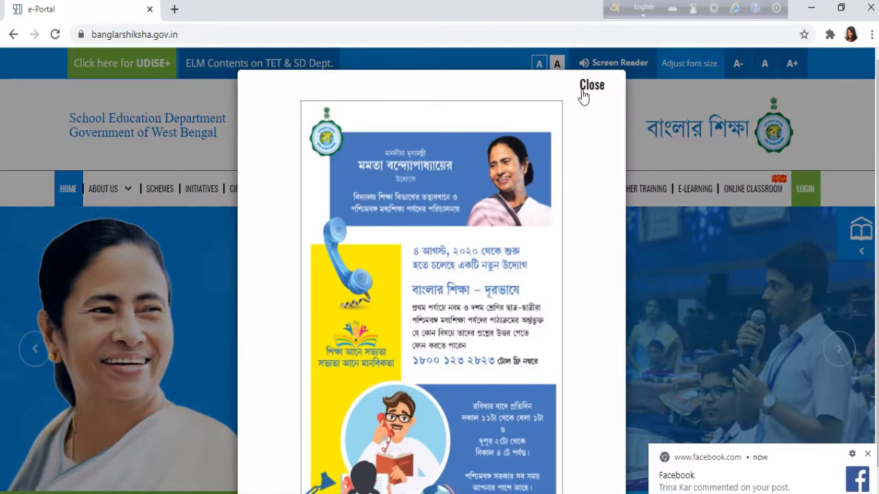
Dismiss the homepage announcement and log in to the Head of Institution dashboard, closing its notice.
left_click(580, 89)
left_click(805, 189)
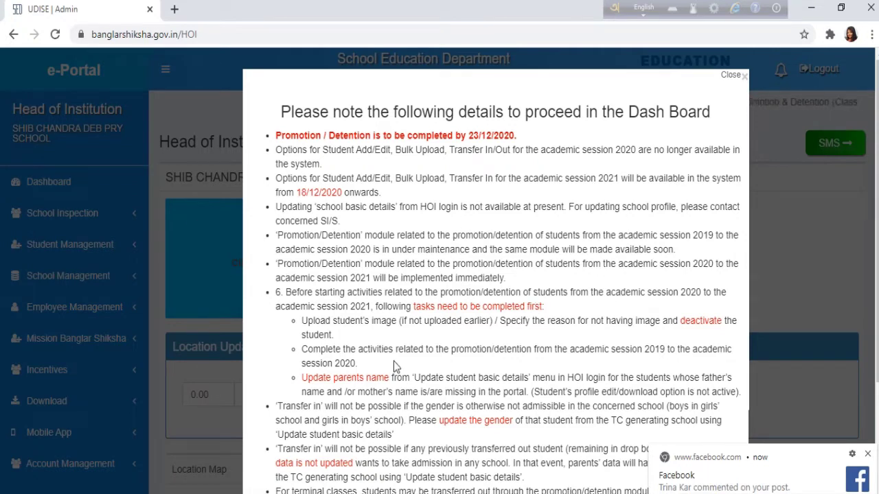
left_click(868, 456)
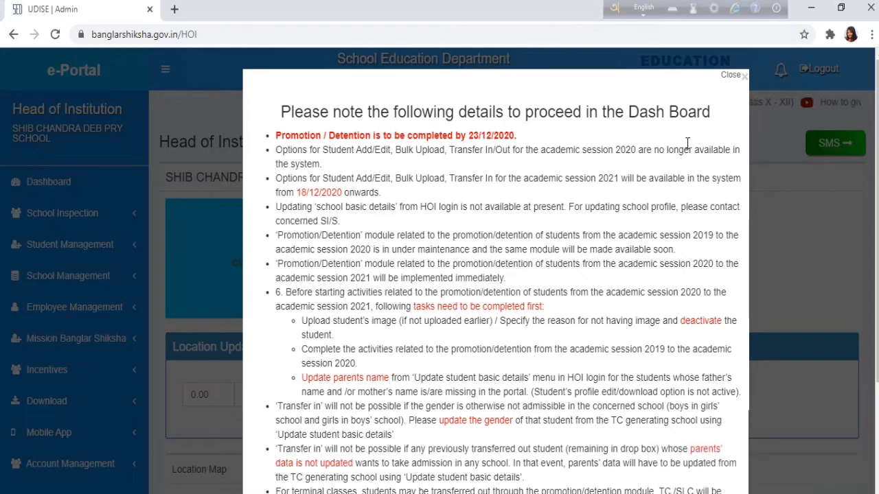
left_click(729, 77)
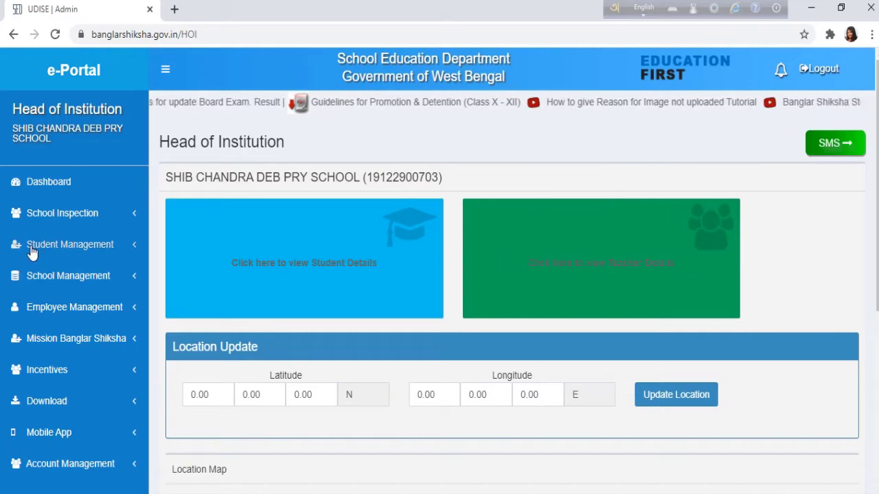
Open the Student Transfer Out page from the Student Management section.
left_click(42, 251)
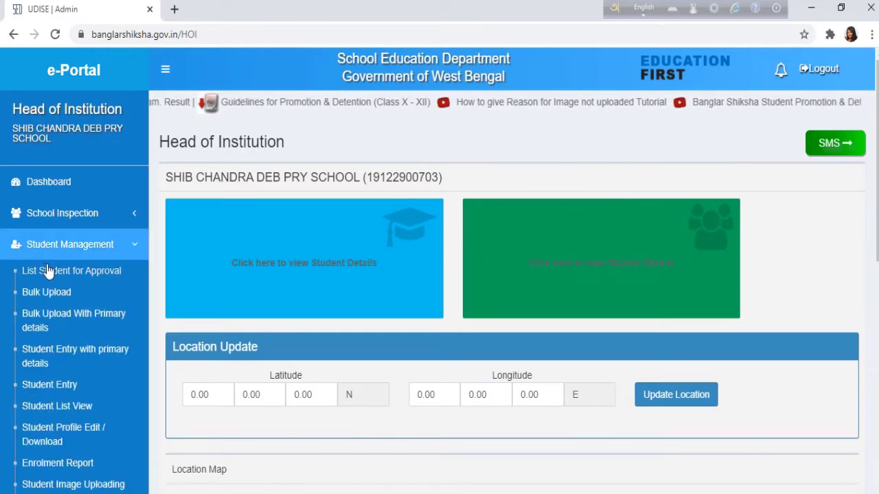
scroll(84, 314, "down", 2)
scroll(85, 317, "down", 3)
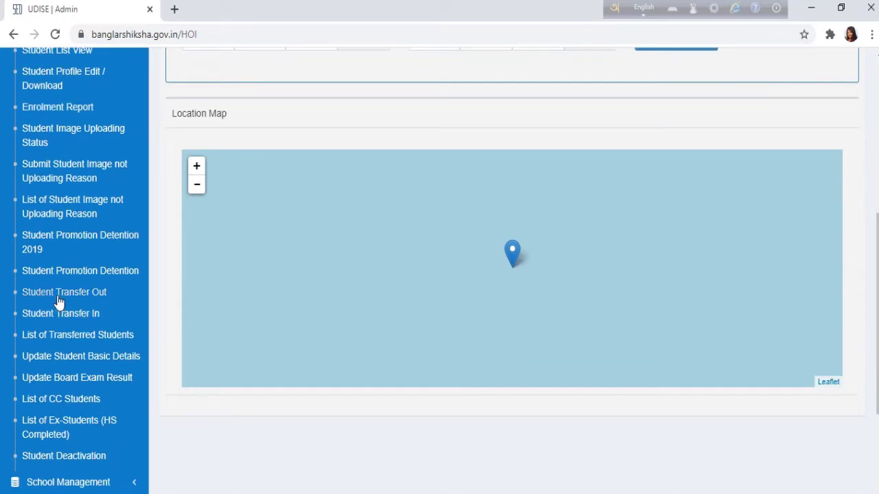
left_click(59, 303)
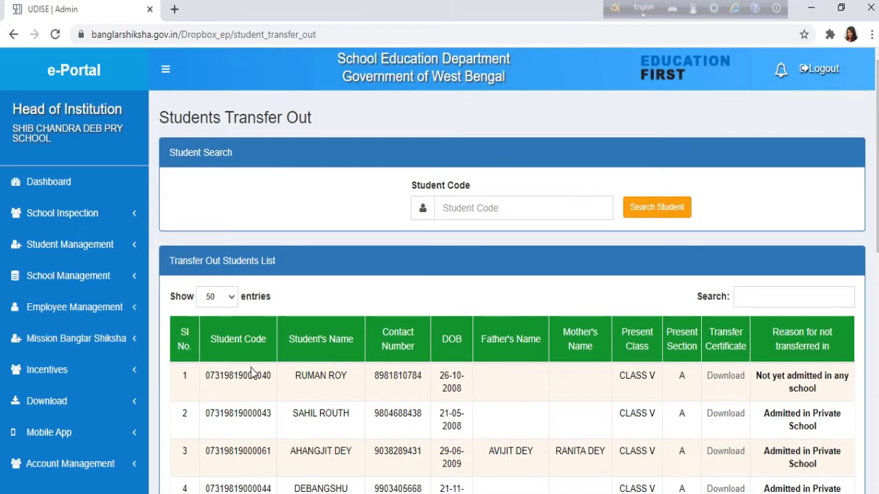
Review the Transfer Out Students List, checking each student's details and the reason for not transferred in.
scroll(251, 371, "down", 6)
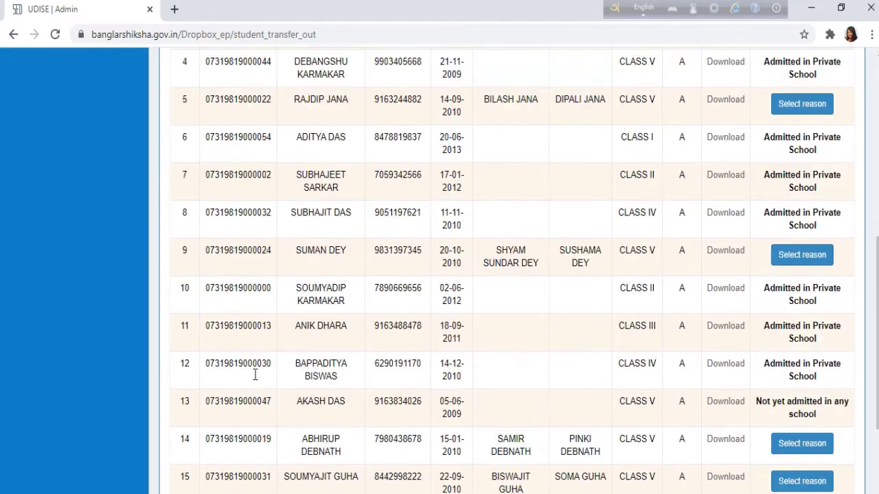
scroll(255, 375, "down", 2)
scroll(255, 375, "up", 6)
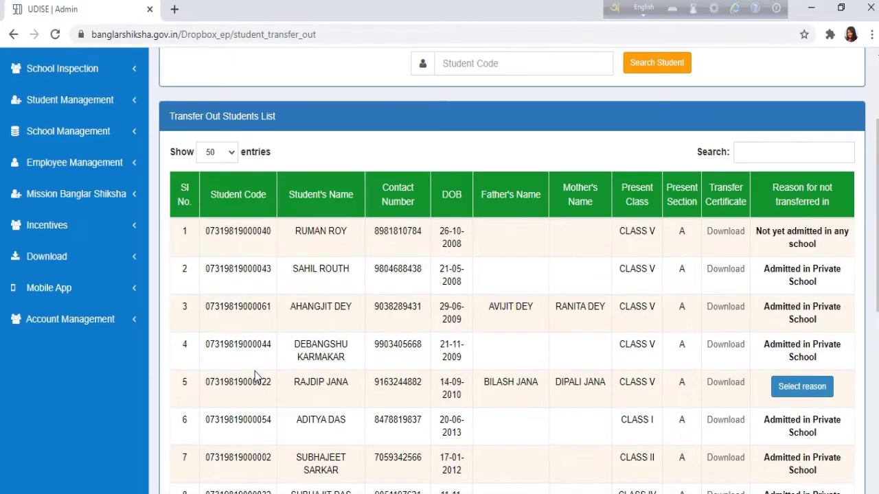
scroll(254, 377, "down", 6)
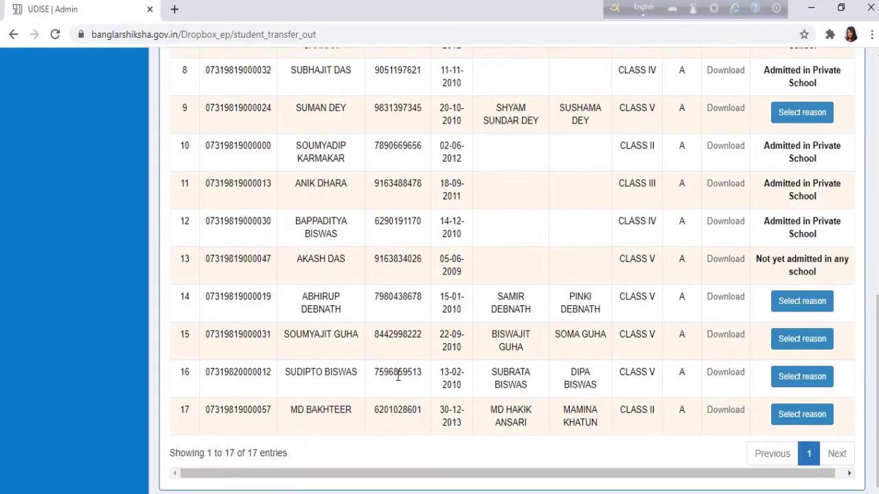
scroll(398, 376, "up", 6)
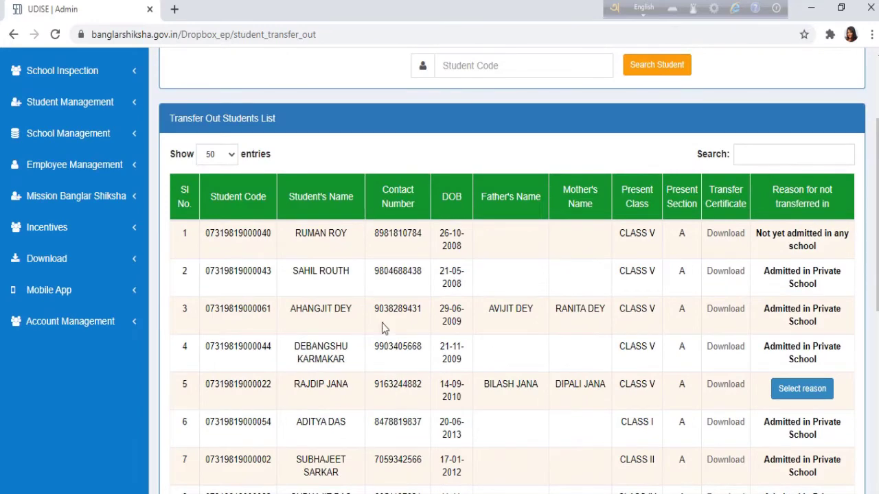
scroll(391, 373, "down", 6)
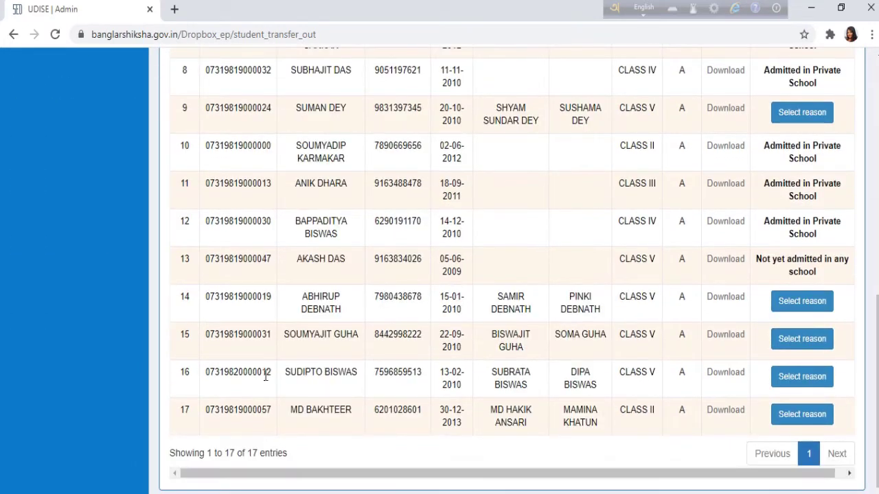
scroll(388, 329, "up", 1)
scroll(387, 330, "up", 8)
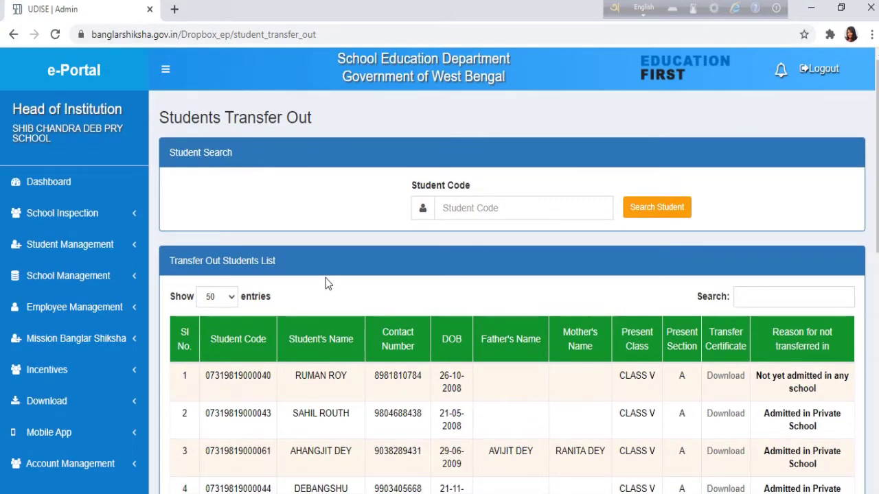
scroll(321, 302, "down", 1)
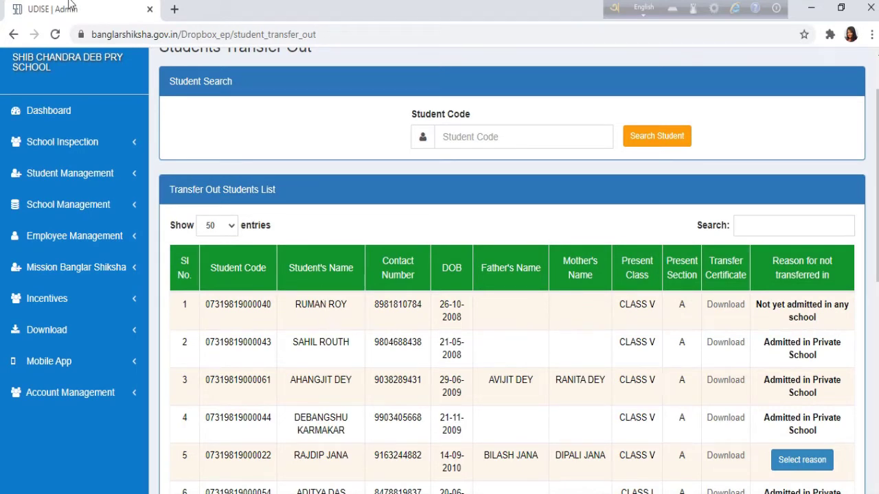
scroll(334, 284, "up", 1)
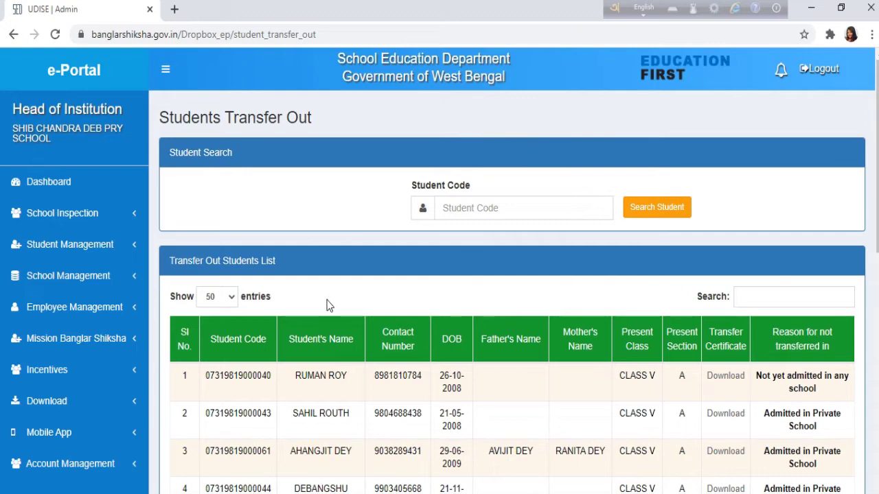
scroll(404, 369, "down", 6)
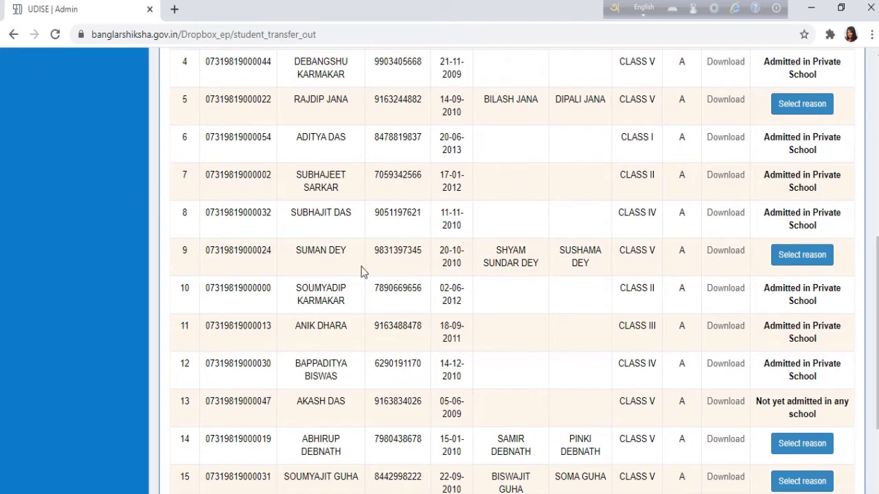
scroll(363, 271, "down", 3)
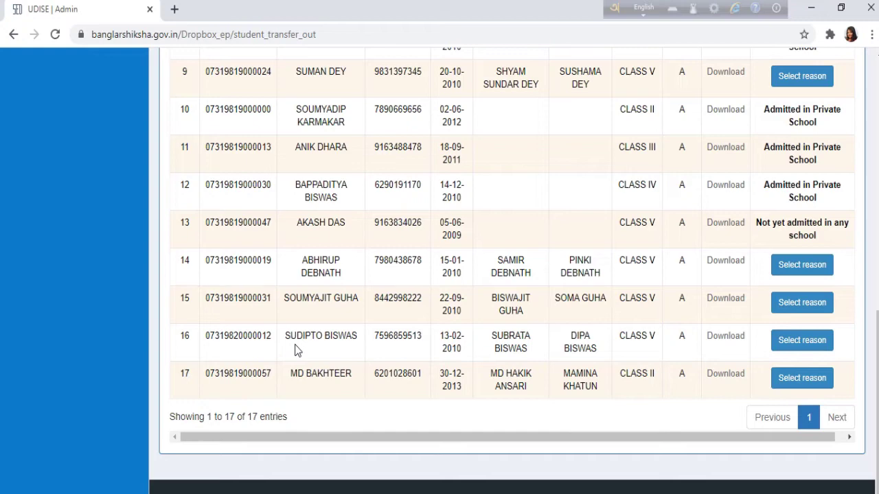
scroll(292, 353, "up", 5)
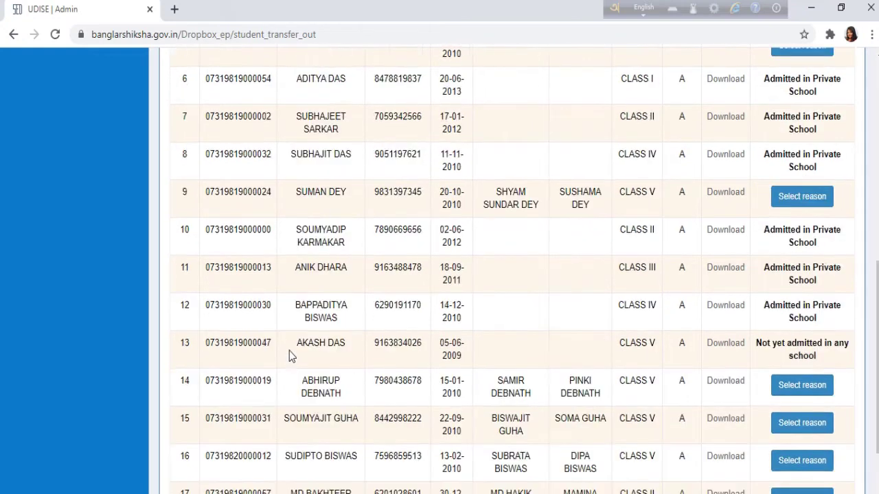
scroll(376, 345, "down", 5)
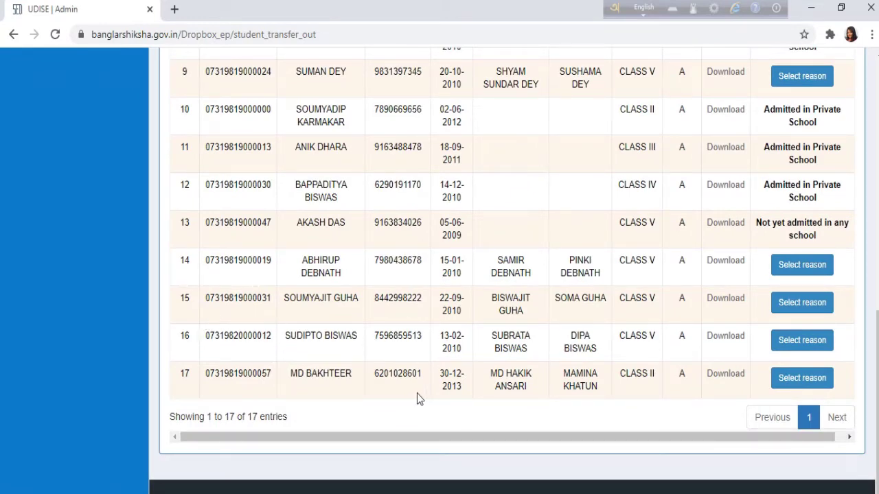
scroll(420, 397, "up", 2)
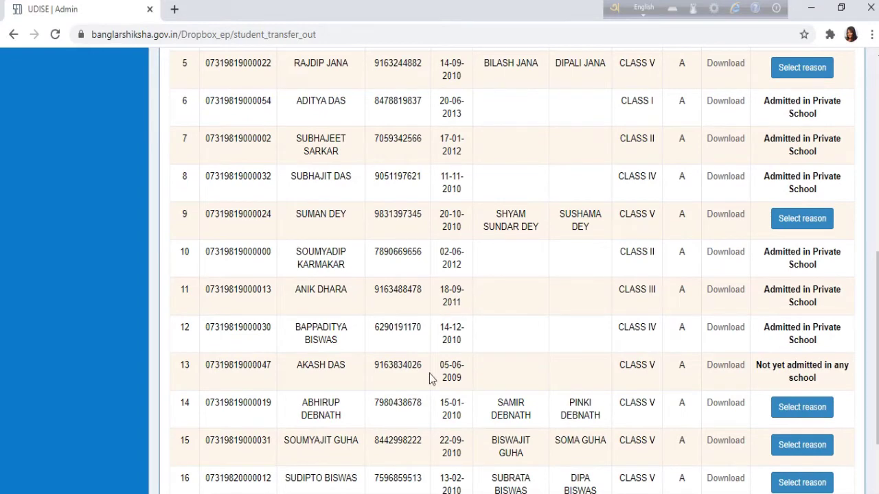
scroll(430, 372, "up", 5)
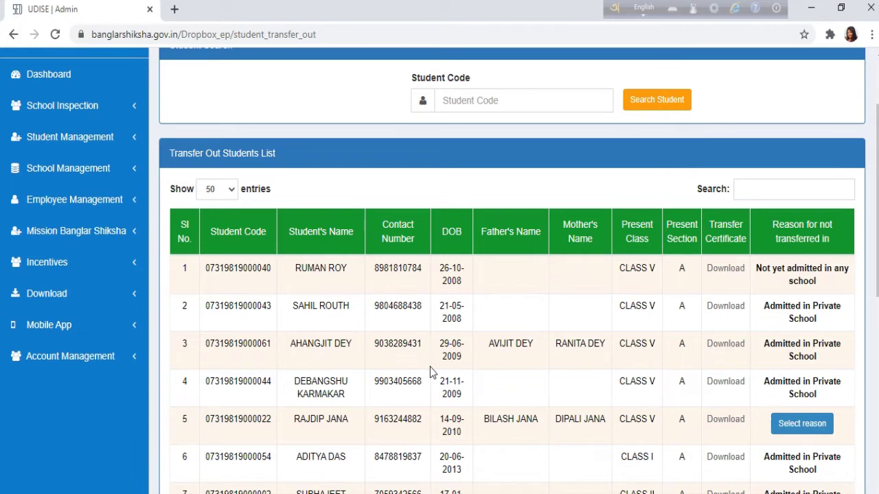
scroll(430, 367, "up", 2)
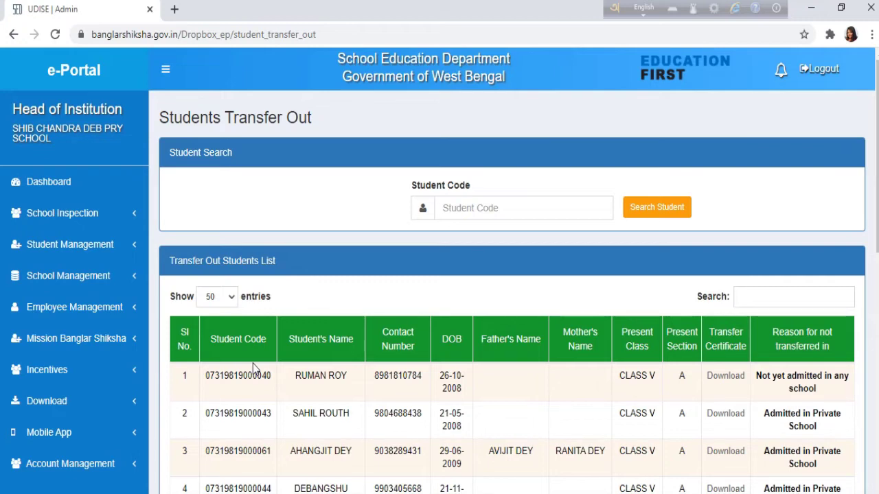
scroll(252, 363, "down", 5)
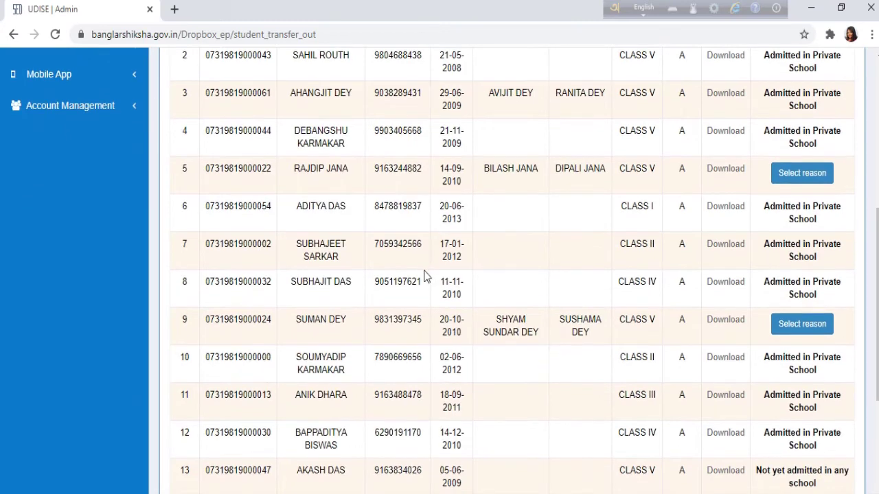
scroll(369, 355, "down", 3)
scroll(395, 367, "up", 7)
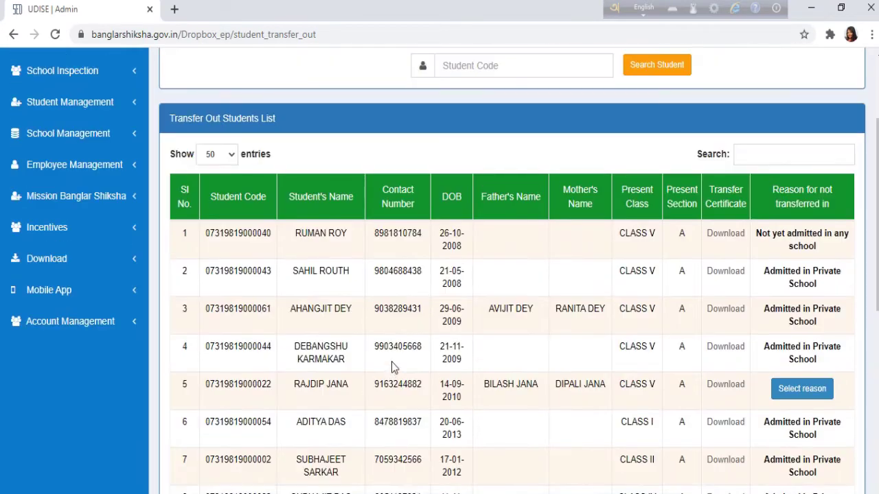
scroll(392, 364, "up", 2)
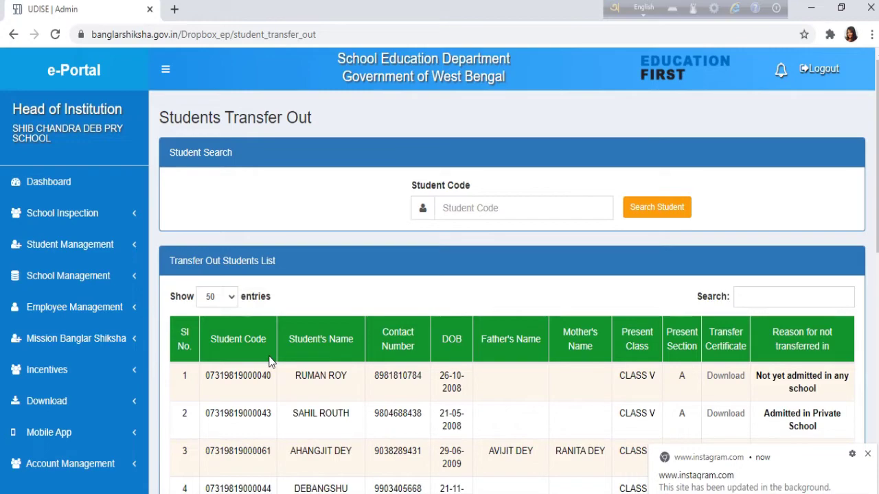
Copy the student code of the Class V student in row 16 of the Transfer Out Students List.
scroll(269, 361, "down", 7)
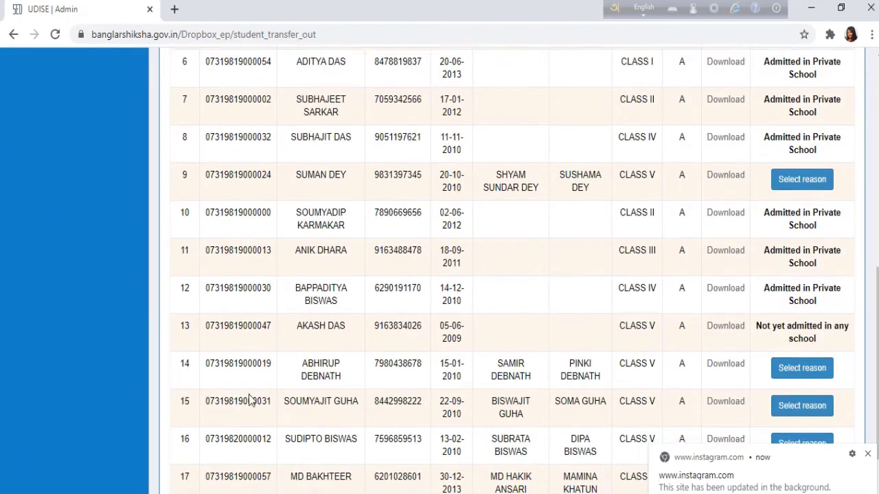
scroll(251, 400, "down", 3)
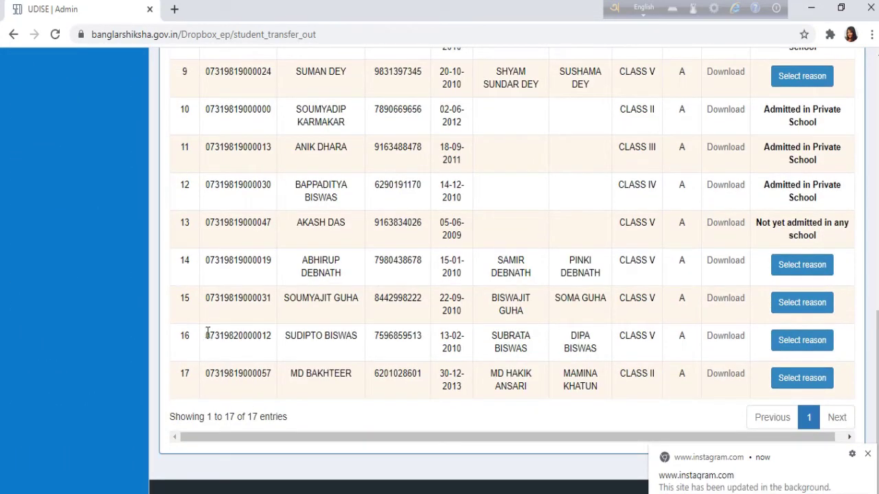
left_click_drag(207, 335, 274, 336)
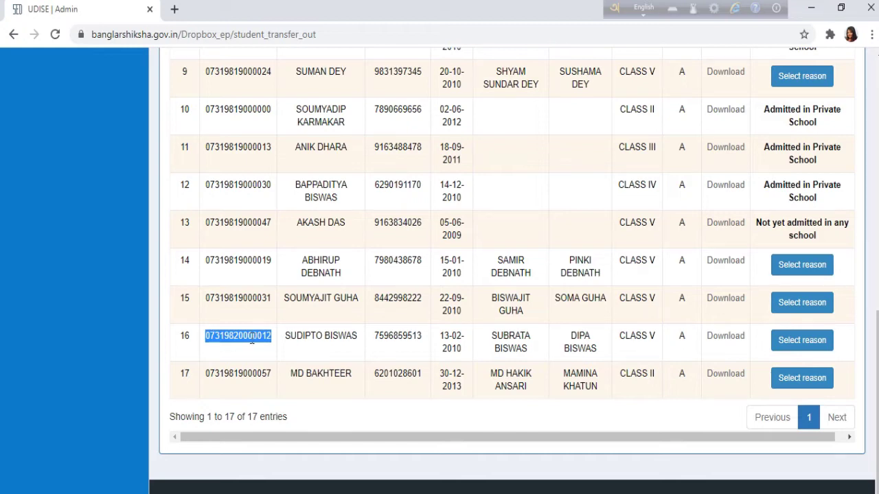
right_click(251, 337)
left_click(274, 349)
Open the Student Transfer In page from the Student Management section.
scroll(260, 363, "up", 10)
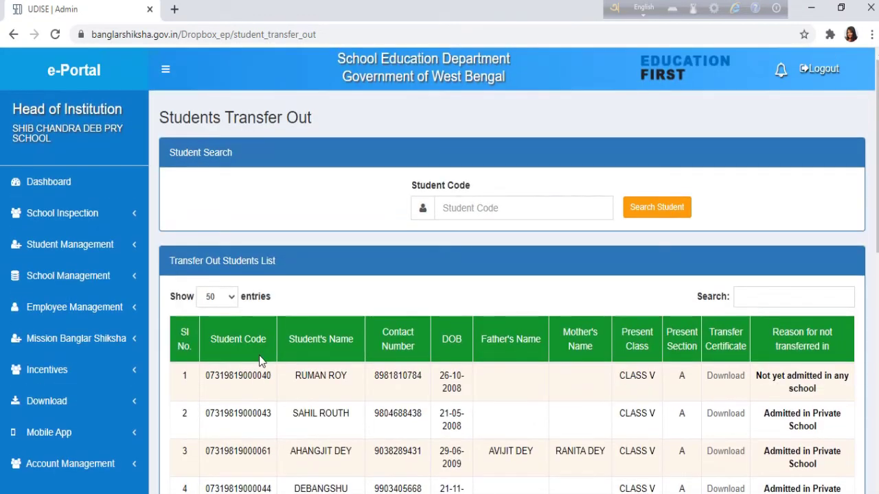
left_click(78, 245)
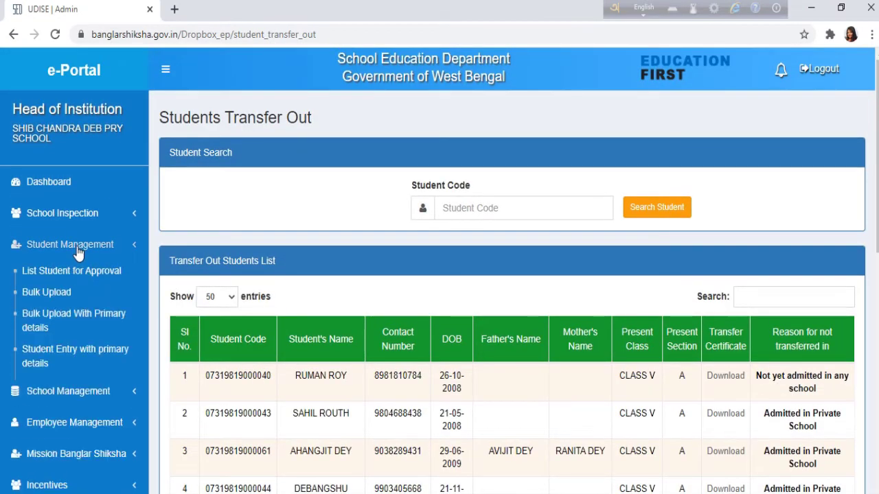
scroll(82, 266, "down", 5)
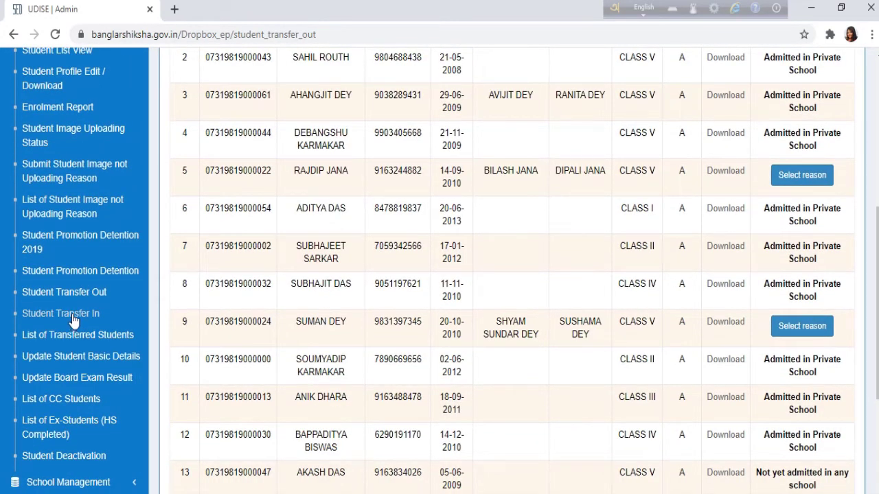
left_click(72, 317)
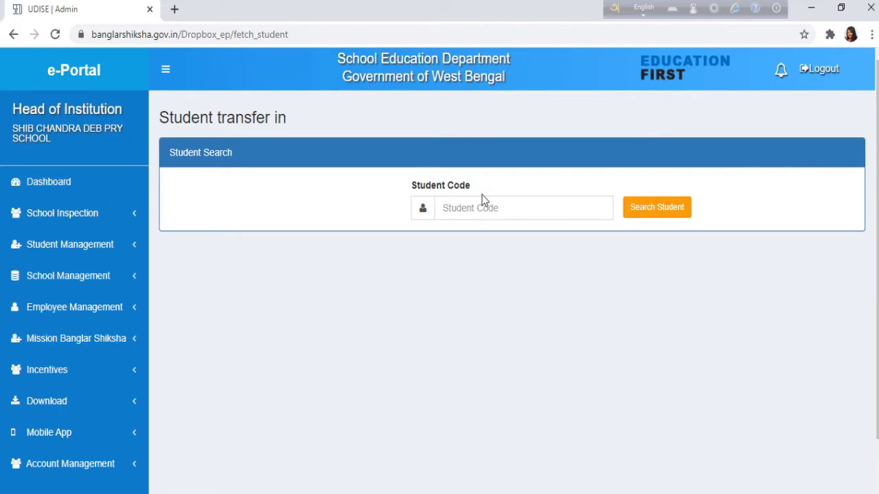
Search for the student to transfer in by pasting the copied student code.
right_click(445, 208)
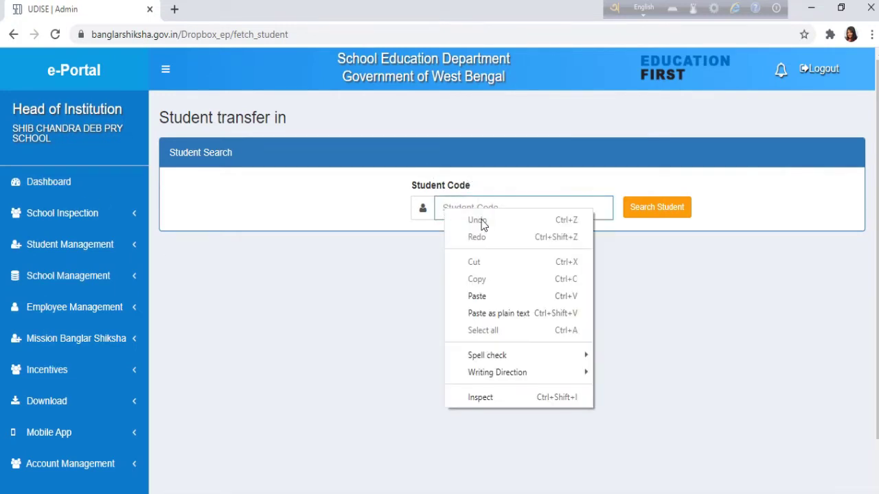
left_click(477, 297)
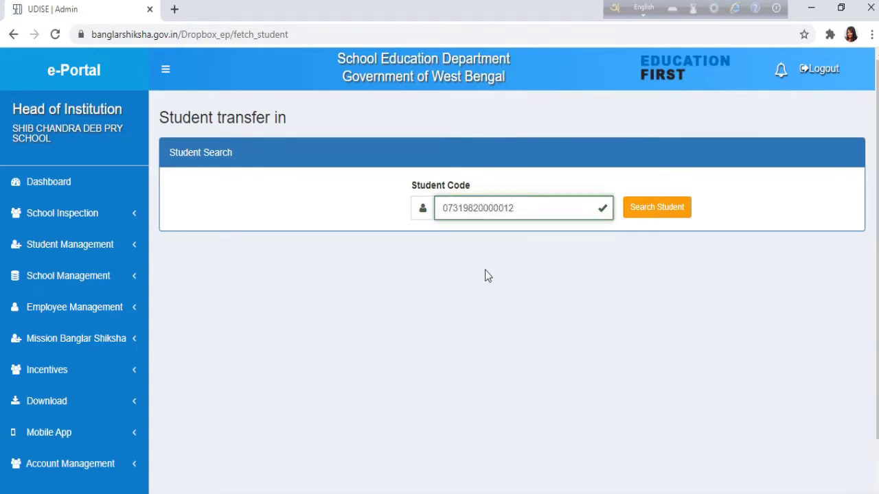
left_click(648, 209)
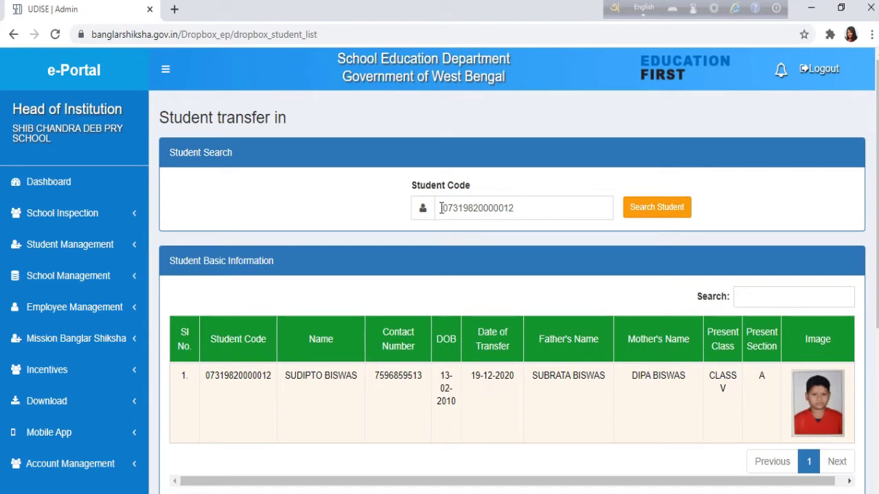
scroll(483, 345, "down", 1)
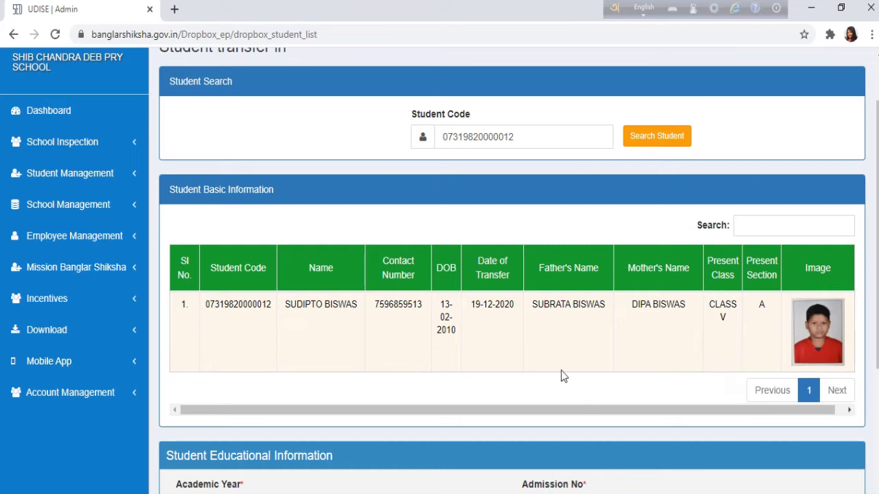
left_click(639, 143)
scroll(663, 345, "down", 3)
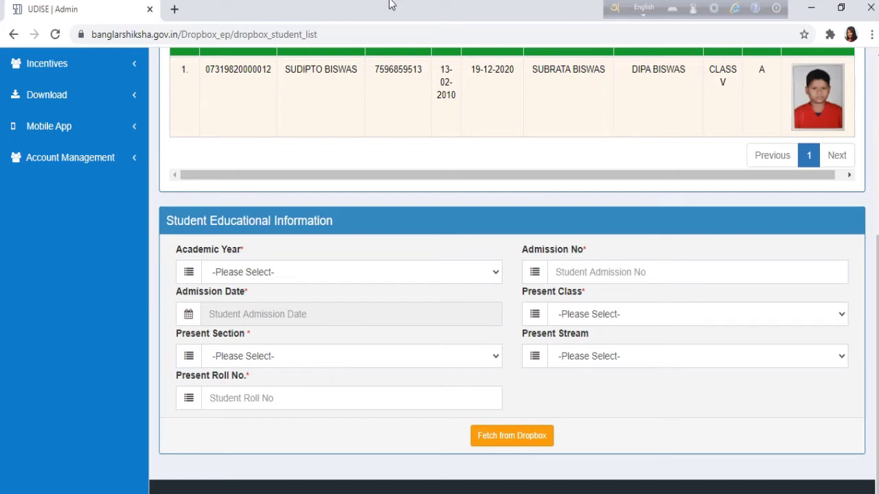
mouse_move(388, 4)
left_click(354, 31)
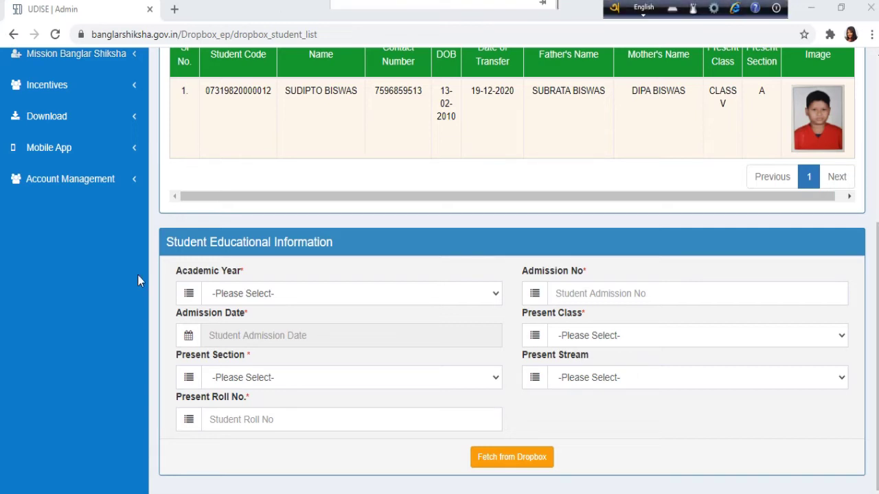
Set the academic year to 2021 and enter the student's admission number in the Student Educational Information section.
left_click(464, 296)
left_click(256, 323)
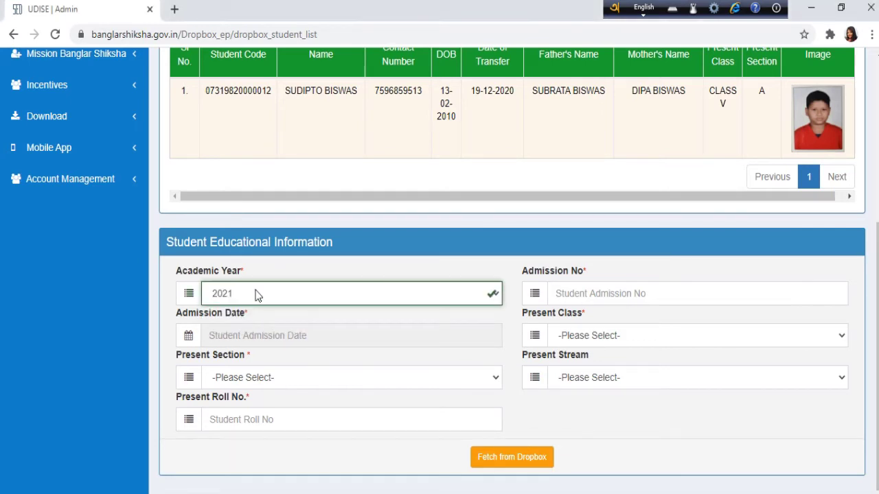
left_click(569, 291)
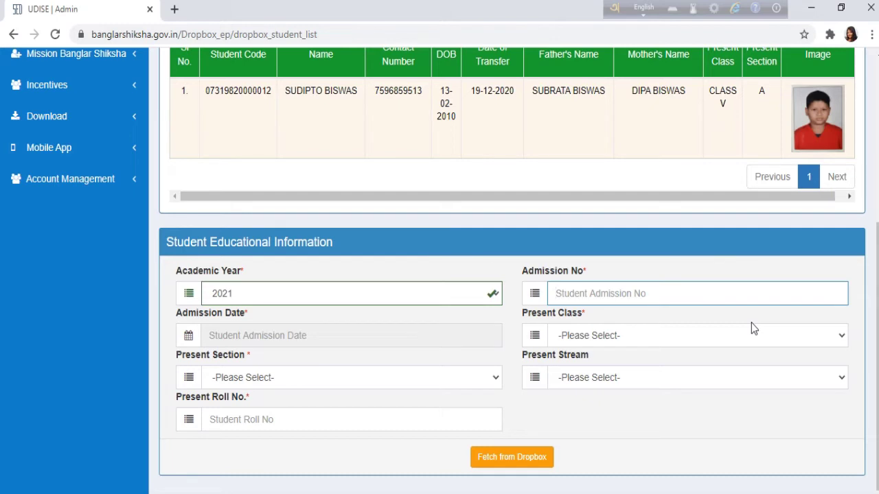
type("22")
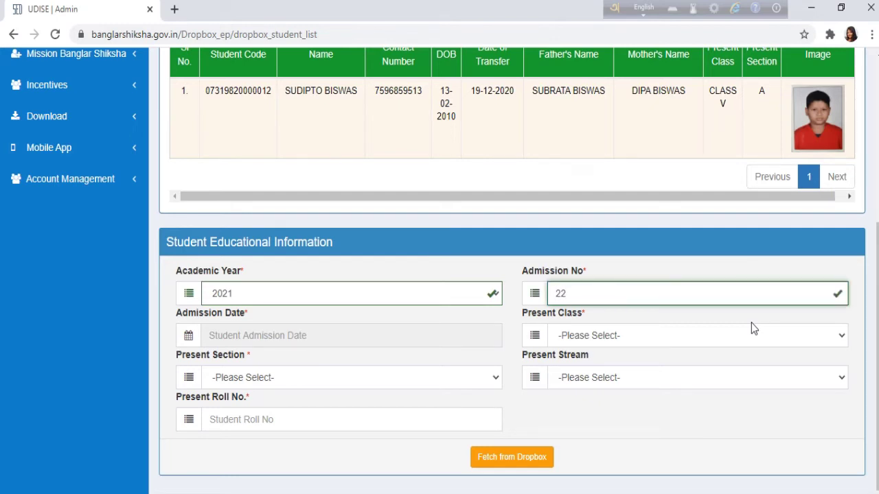
type("-2021")
left_click(495, 379)
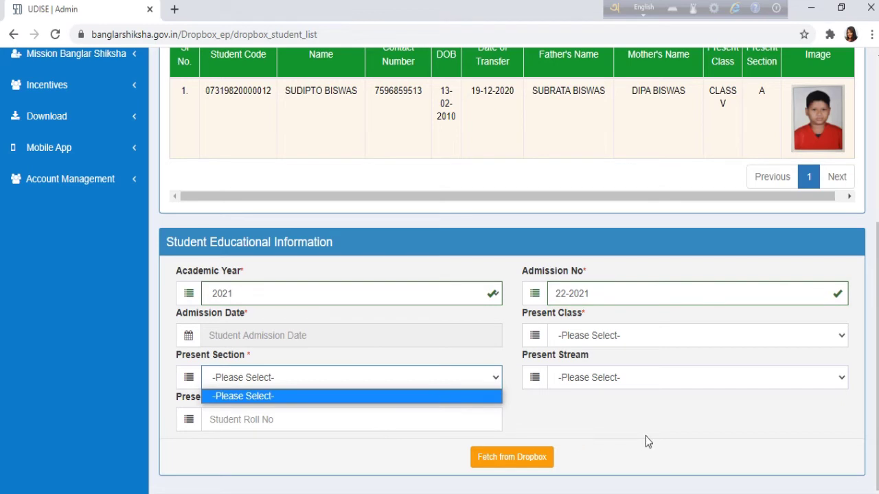
left_click(585, 424)
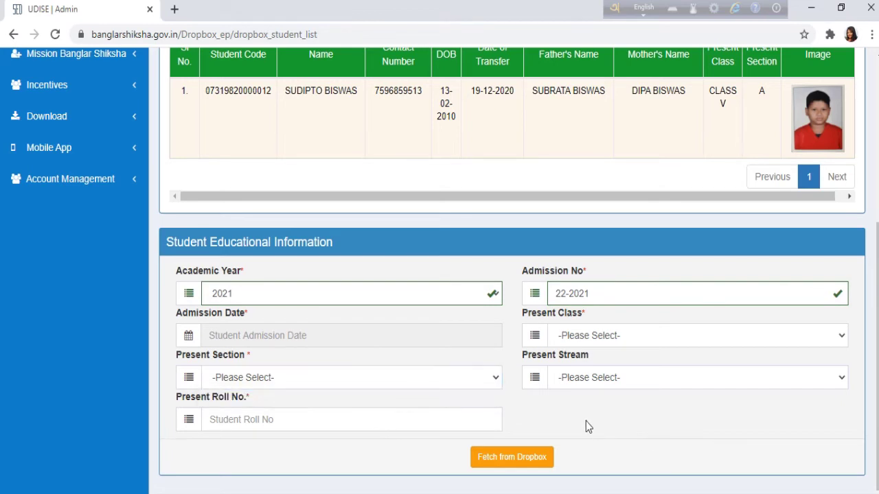
left_click(294, 381)
left_click(280, 397)
left_click(275, 379)
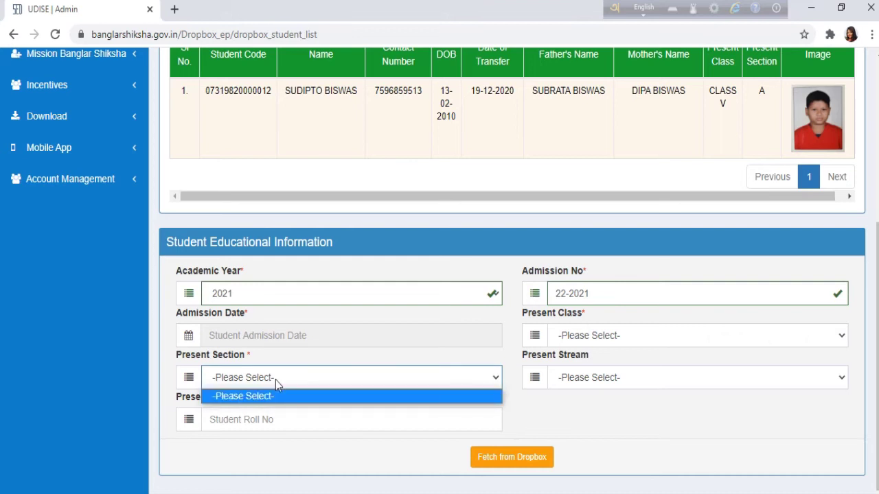
left_click(305, 377)
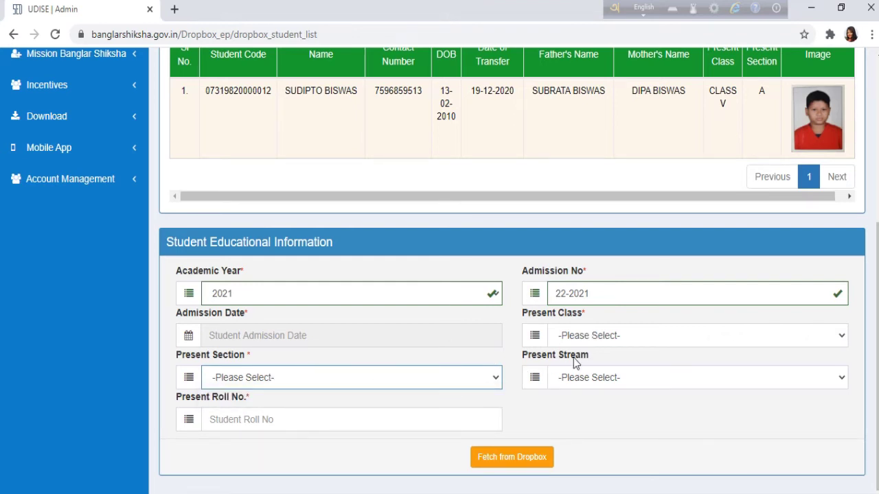
Set the student's present class to CLASS V, the present section to A and the present roll number to 19.
left_click(838, 339)
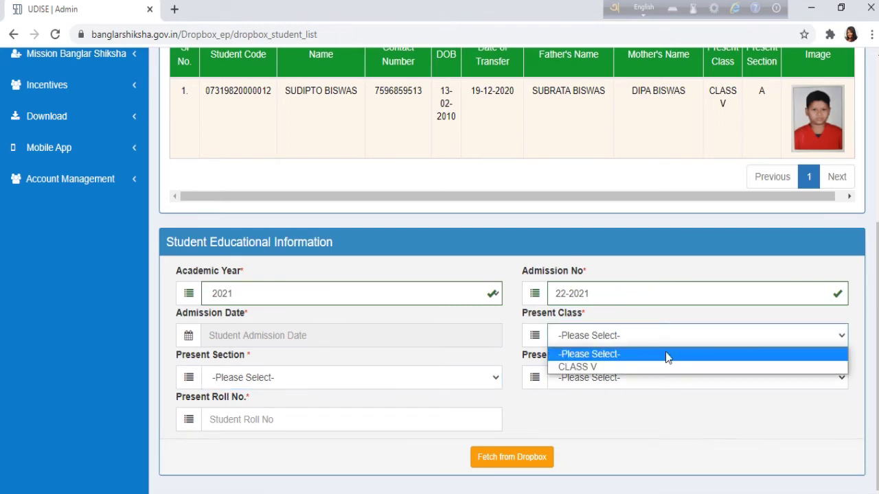
left_click(649, 365)
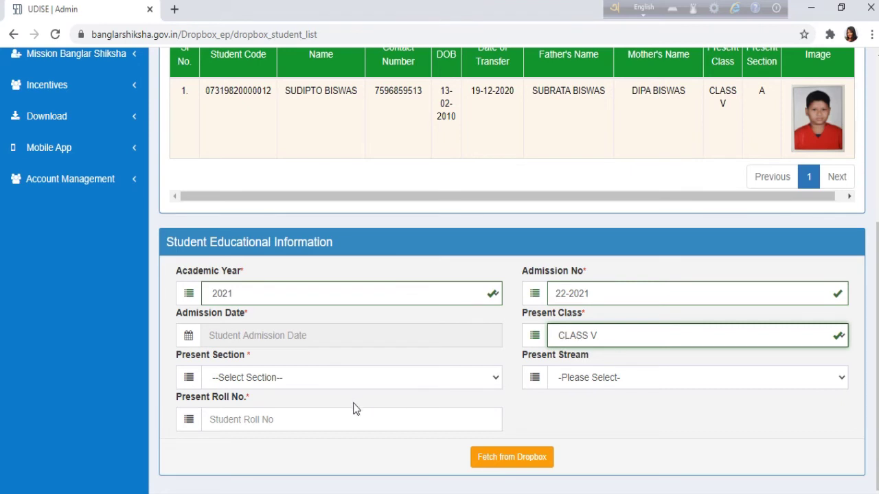
left_click(494, 379)
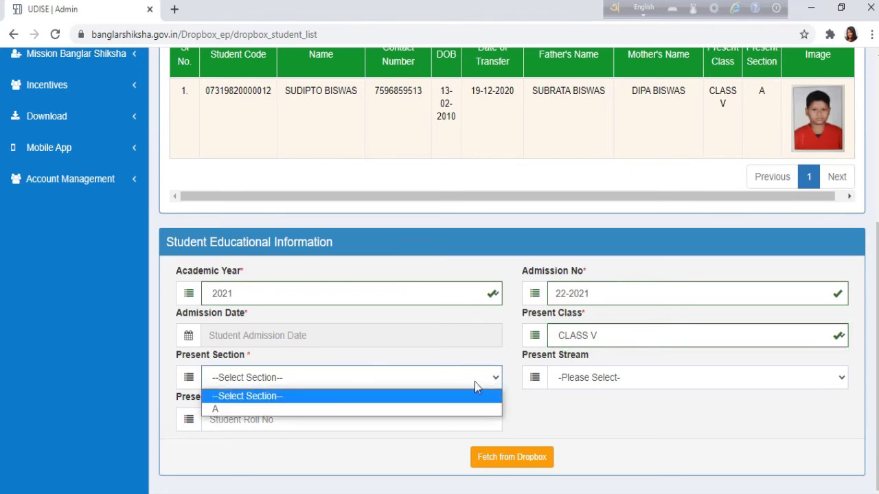
left_click(241, 411)
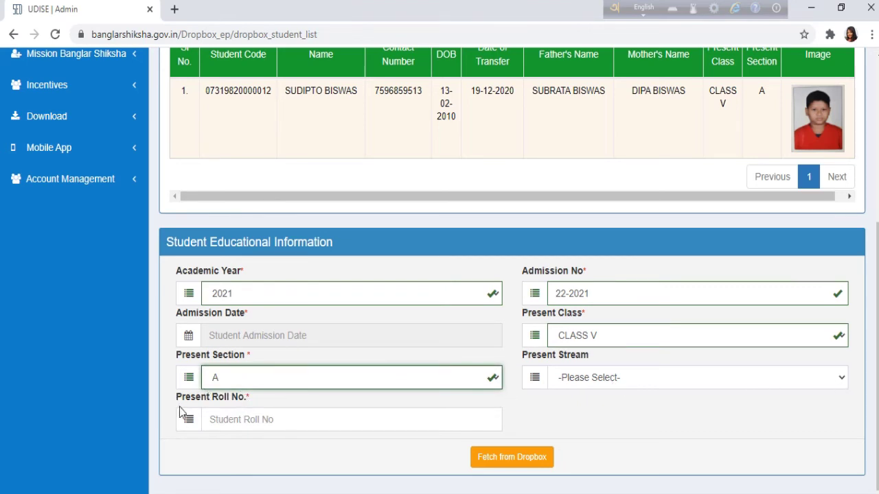
left_click(222, 417)
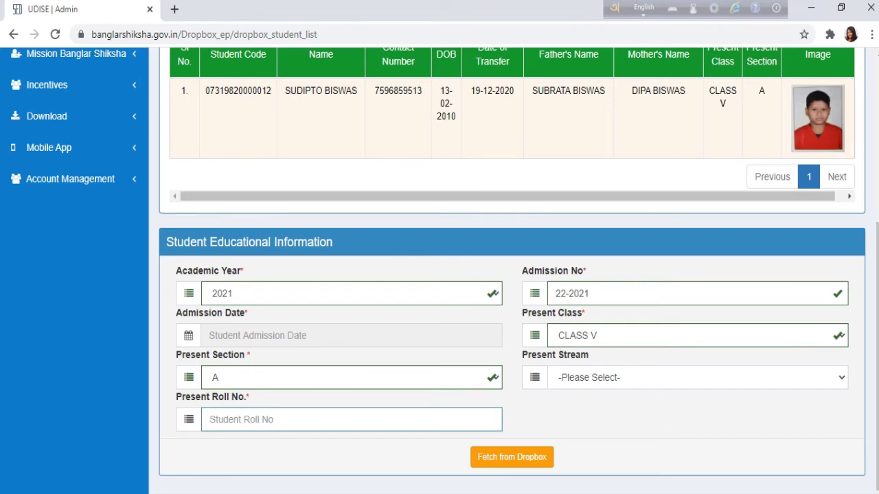
type("19")
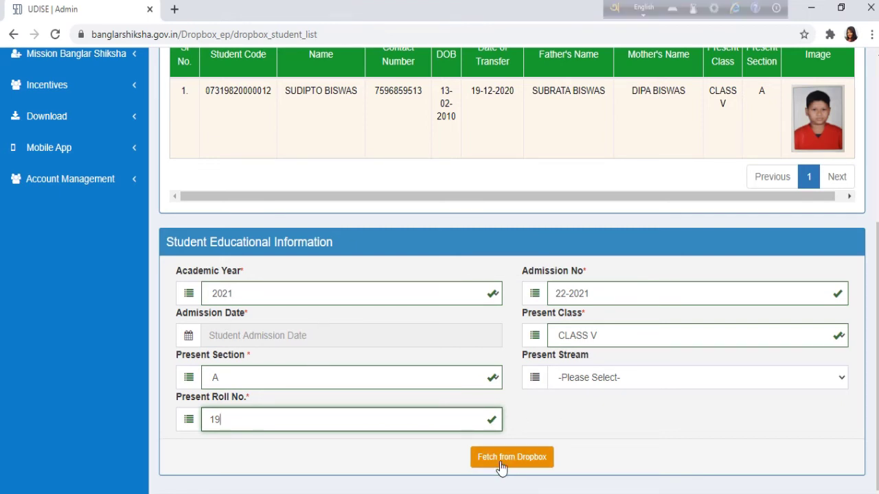
Set the admission date to 25-12-2020 and fetch the student from the dropbox.
scroll(681, 473, "down", 1)
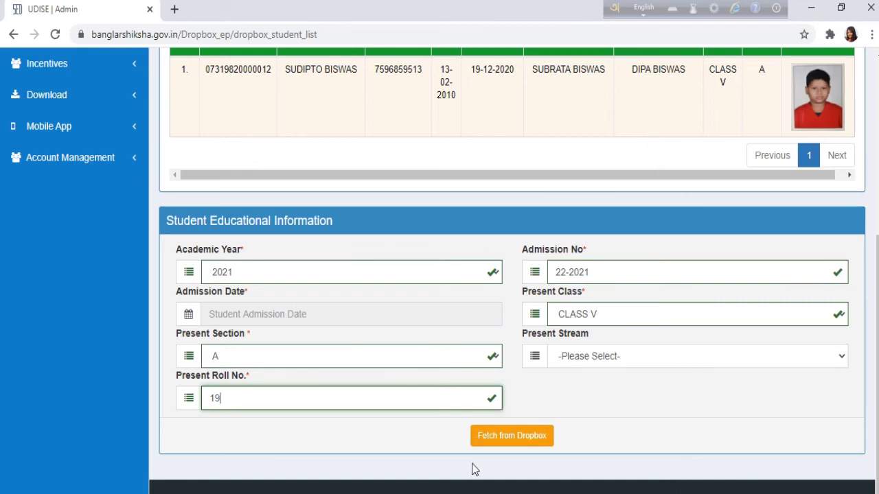
left_click(519, 445)
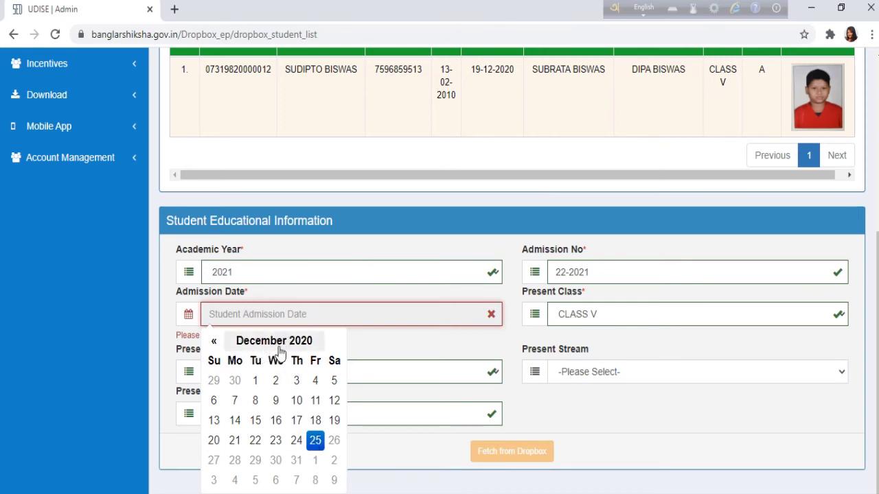
left_click(315, 441)
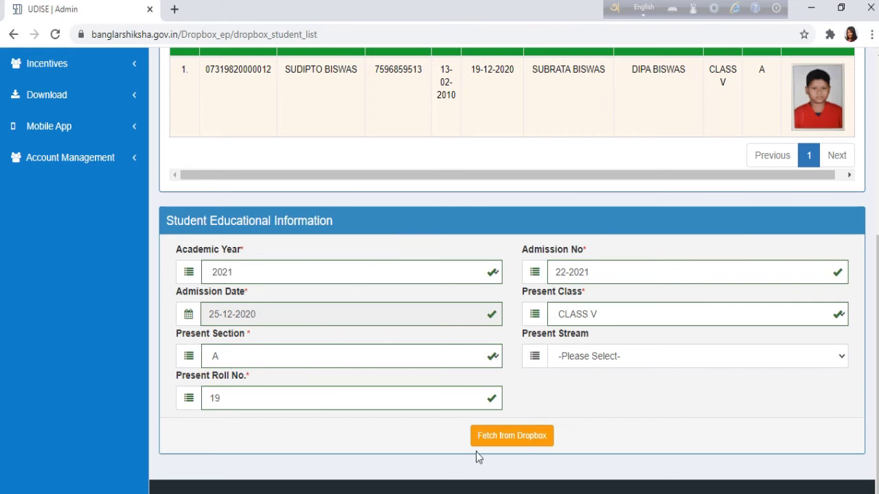
left_click(508, 437)
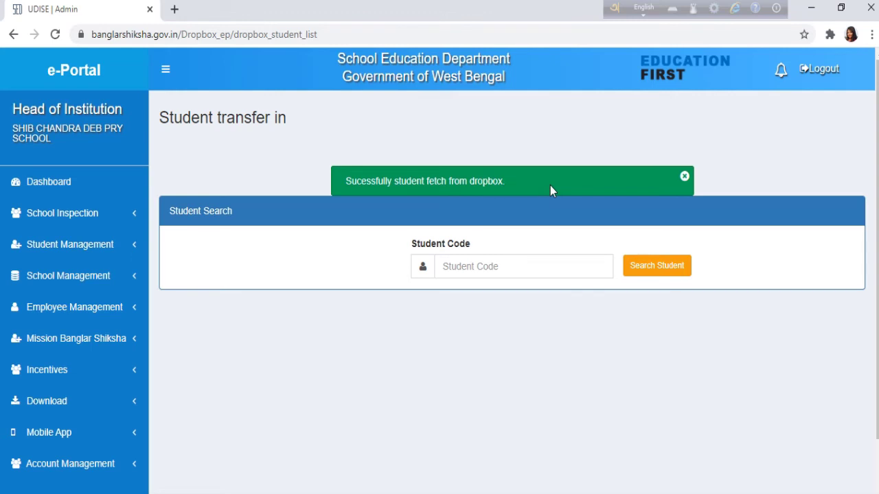
Open the Student Transfer Out page and check the Transfer Out Students List for the student who was just transferred in.
left_click(69, 254)
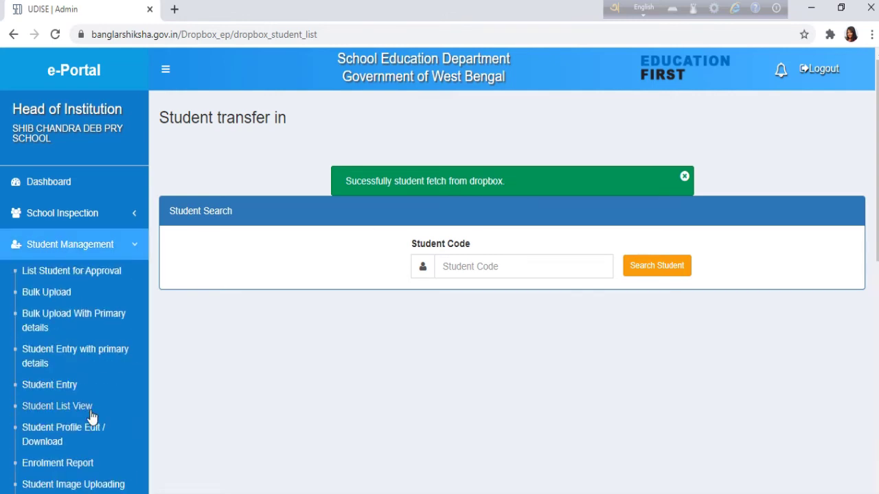
scroll(89, 416, "down", 3)
scroll(92, 418, "down", 3)
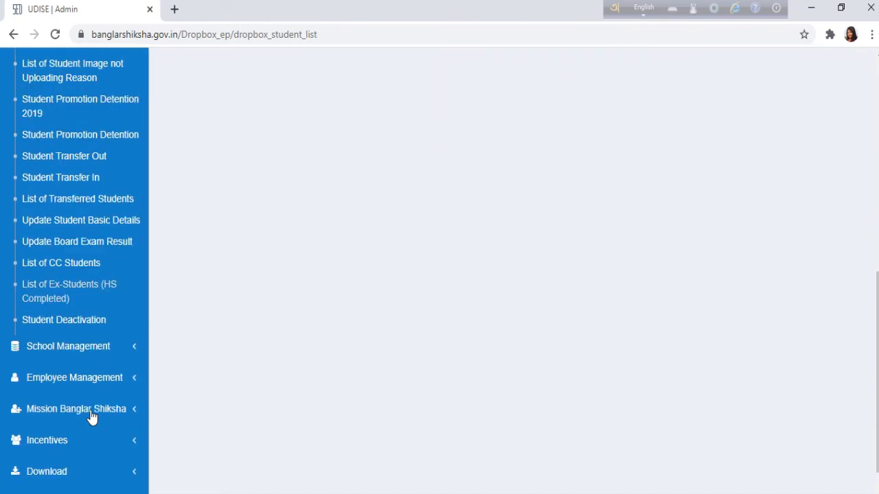
scroll(92, 416, "up", 1)
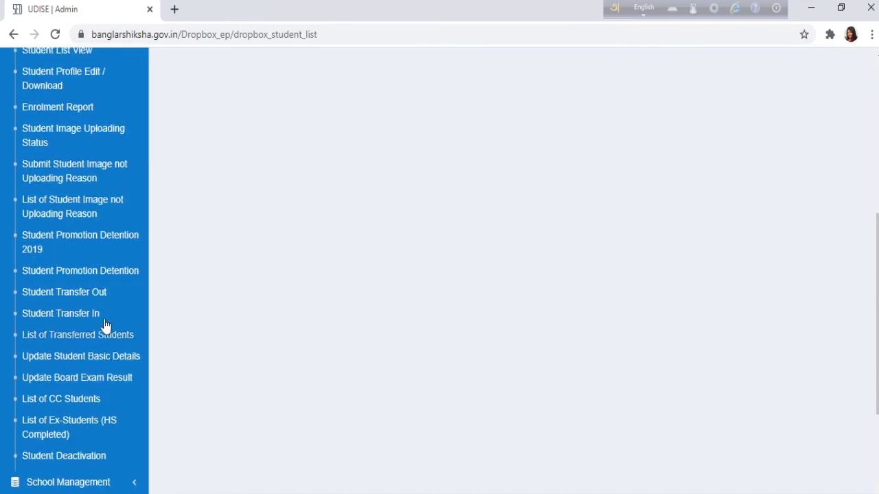
left_click(68, 294)
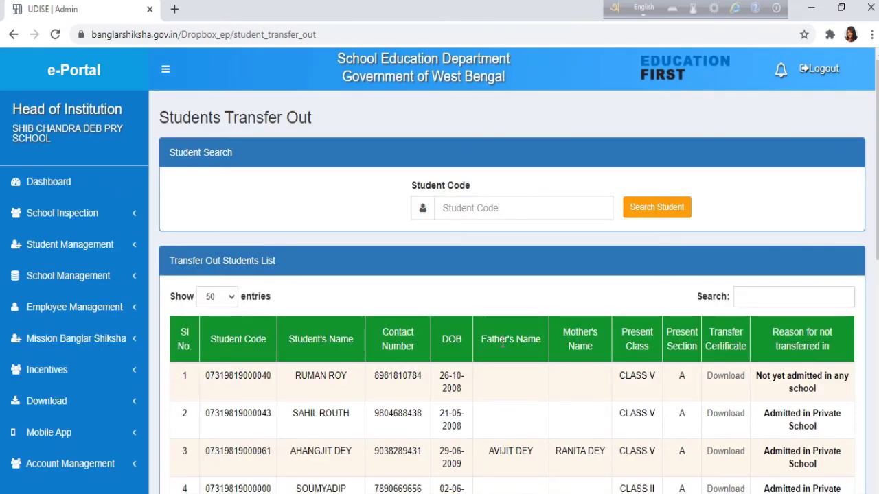
scroll(503, 341, "down", 3)
scroll(504, 342, "down", 5)
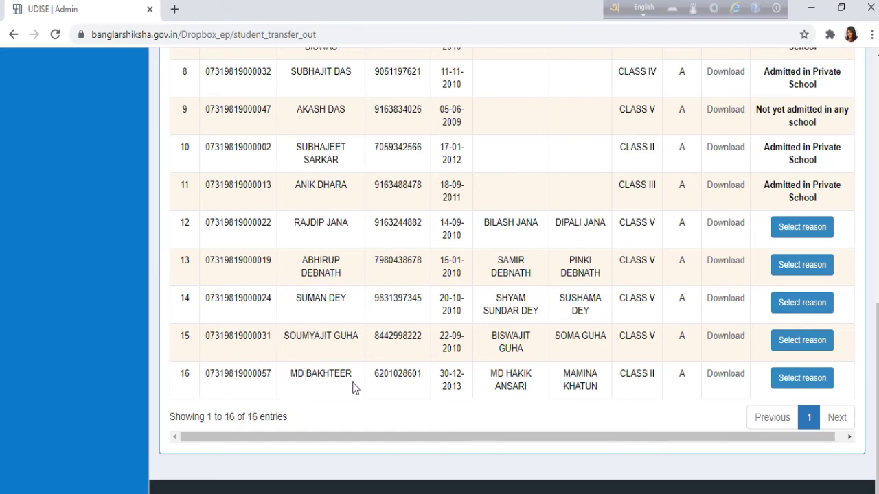
scroll(355, 389, "up", 3)
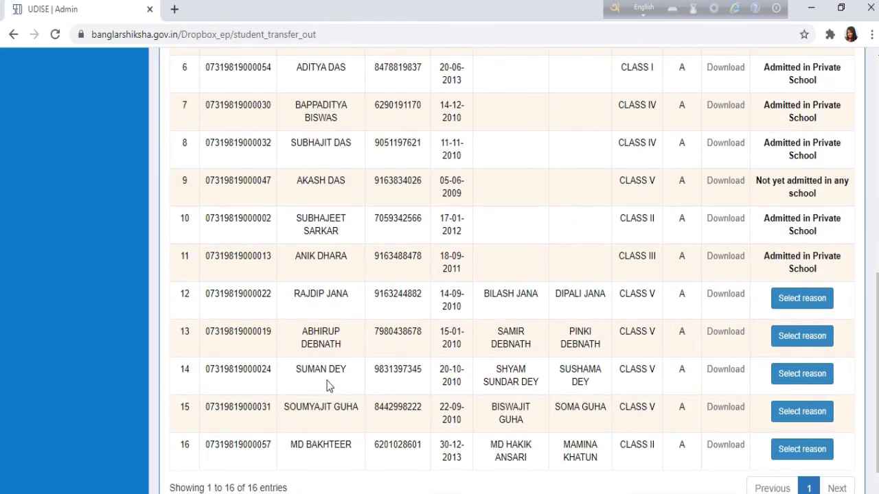
scroll(441, 387, "up", 10)
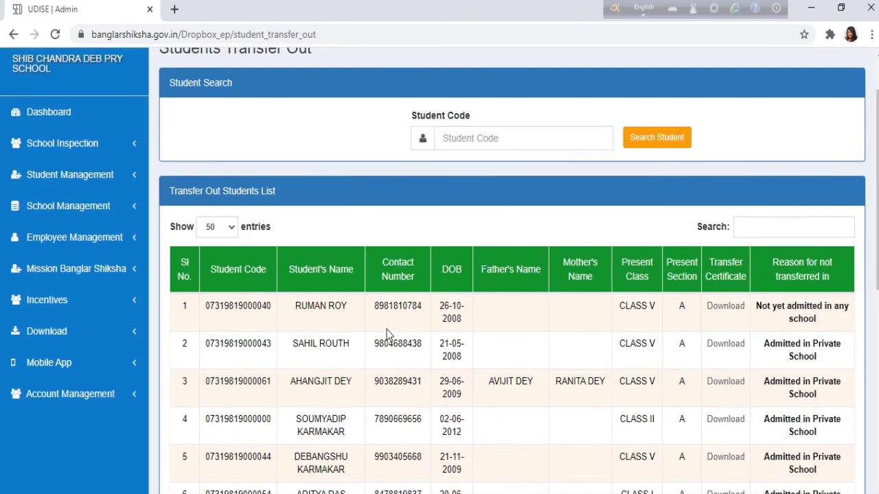
Open the Student List View and search for students of educational year 2021, CLASS V, section A.
left_click(81, 177)
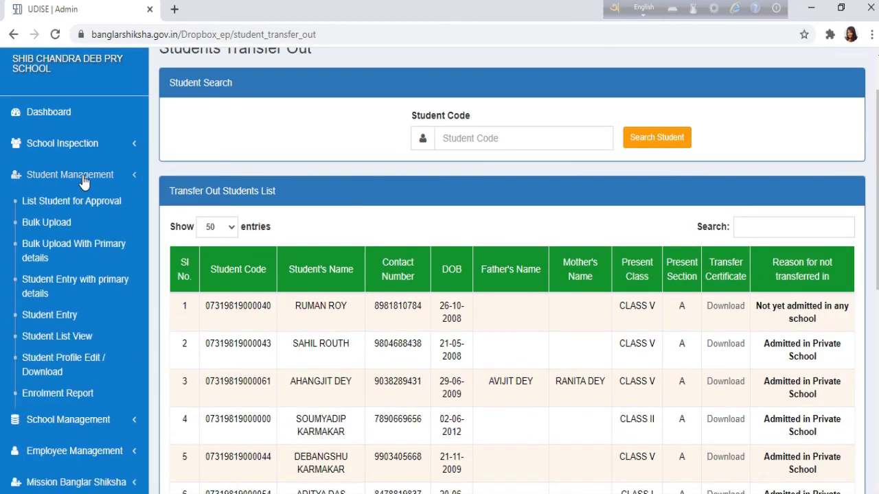
left_click(62, 336)
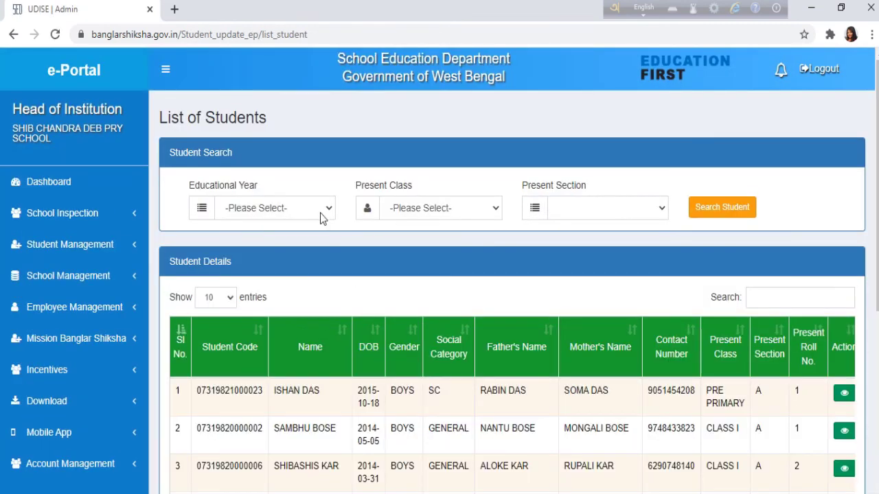
left_click(327, 210)
left_click(261, 264)
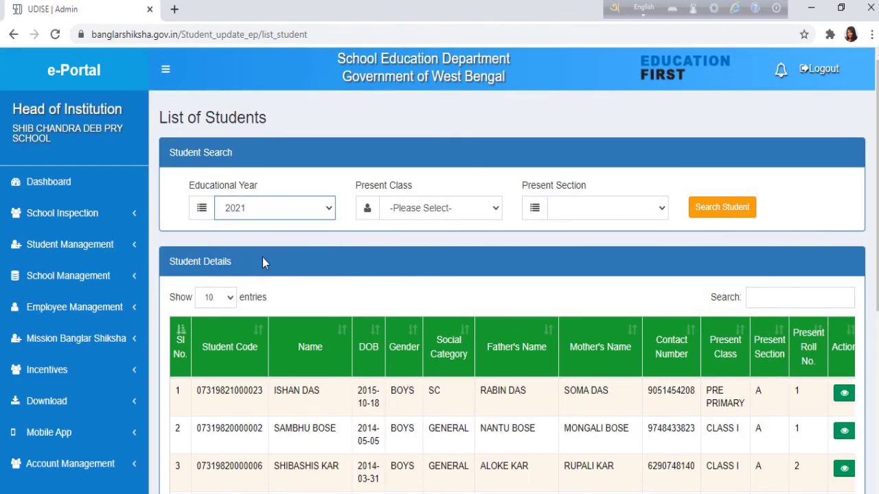
left_click(431, 208)
left_click(412, 303)
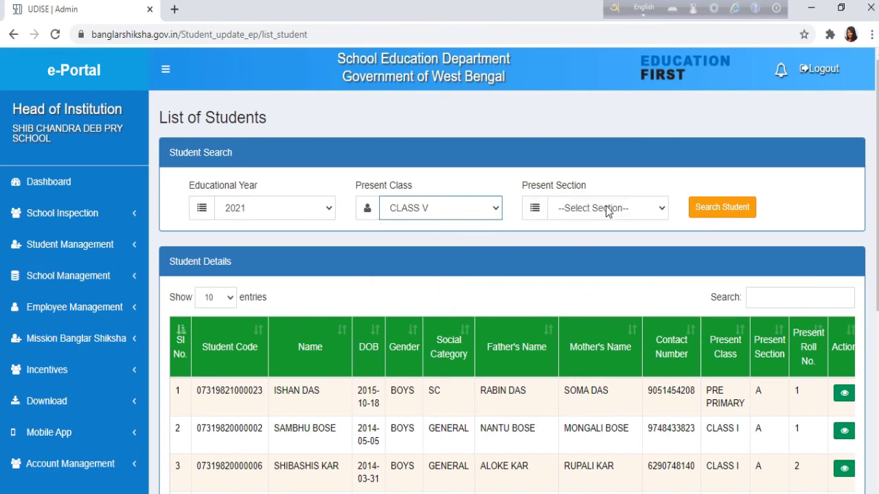
left_click(583, 208)
left_click(576, 240)
left_click(721, 209)
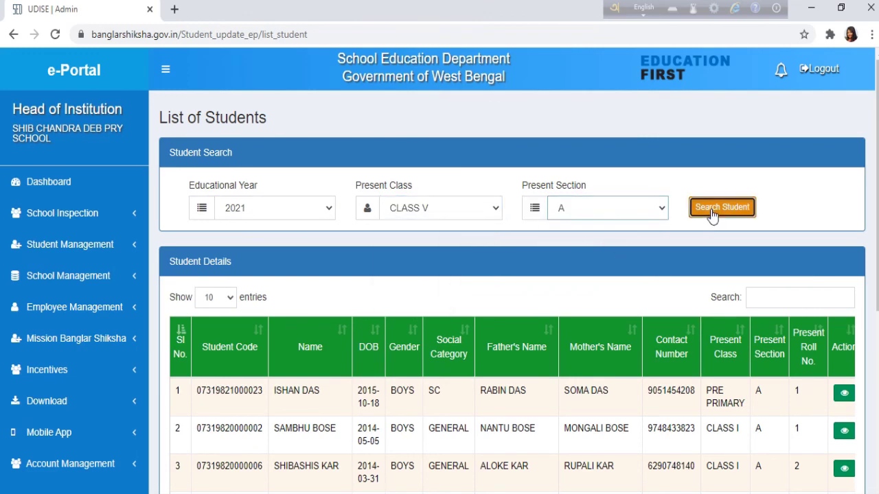
Look through the filtered student details for the record of the newly transferred-in student.
scroll(718, 283, "down", 3)
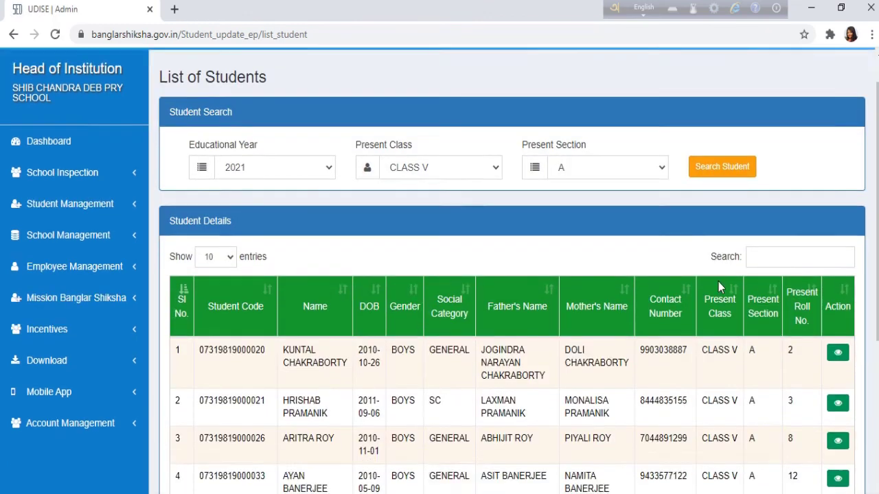
scroll(718, 281, "down", 2)
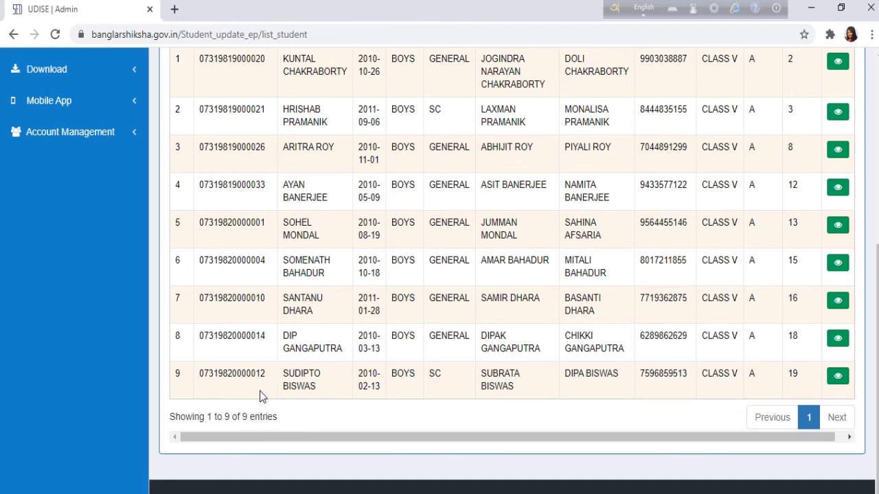
scroll(464, 391, "up", 3)
scroll(462, 393, "up", 2)
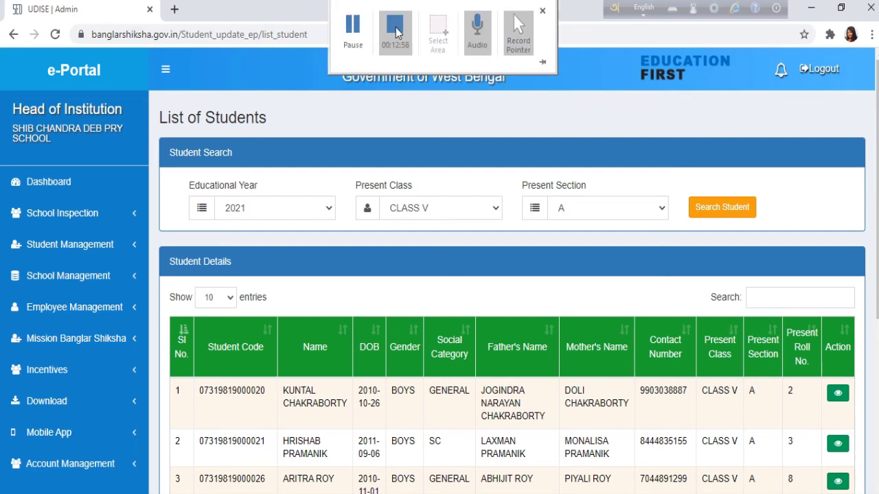
left_click(394, 25)
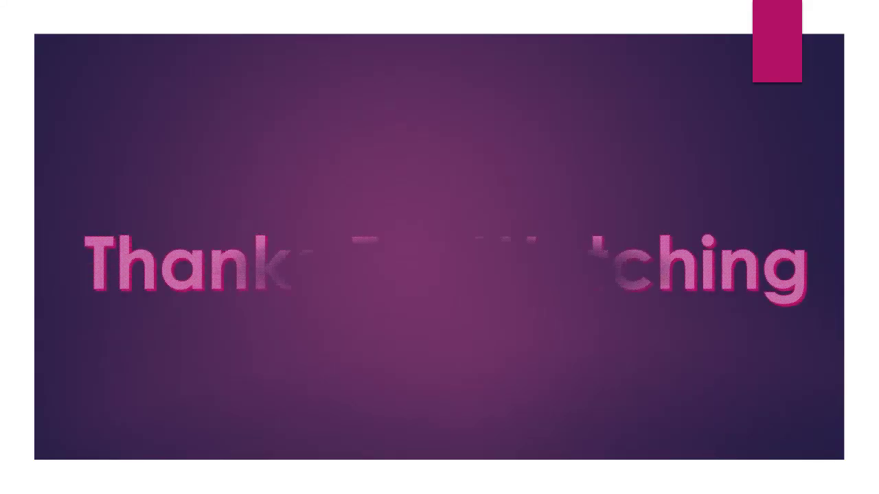